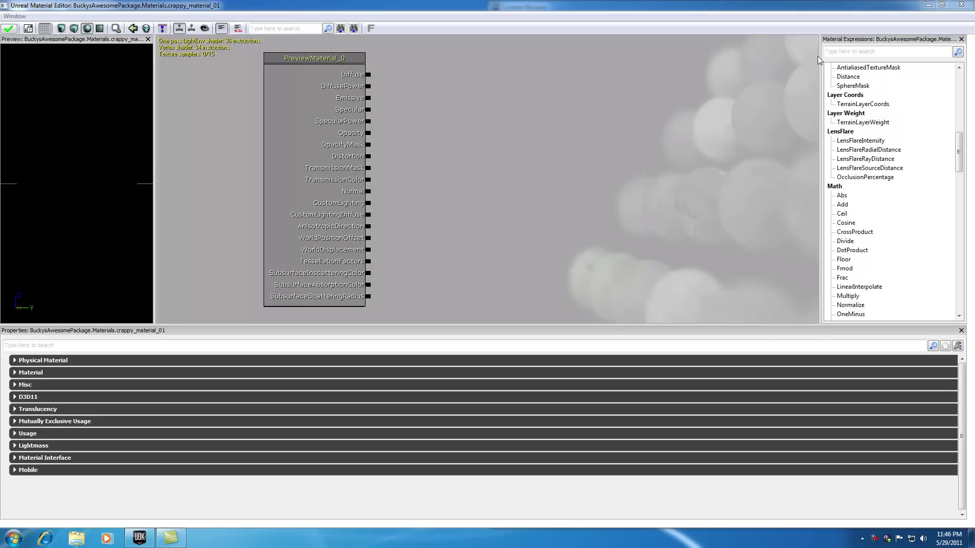
# Filter the material expressions by "vec" and place a VectorParameter node level with the material's Diffuse input
pyautogui.click(861, 53)
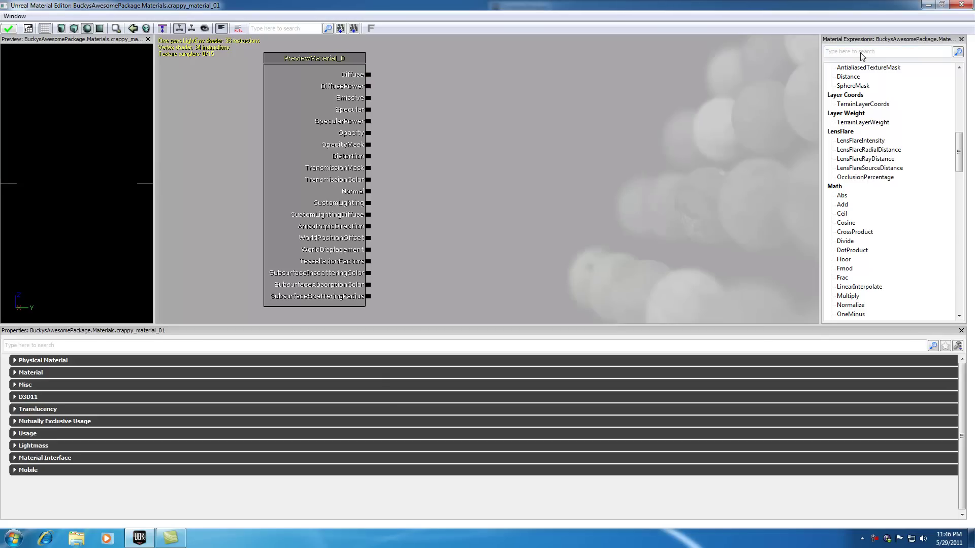
pyautogui.write('vec')
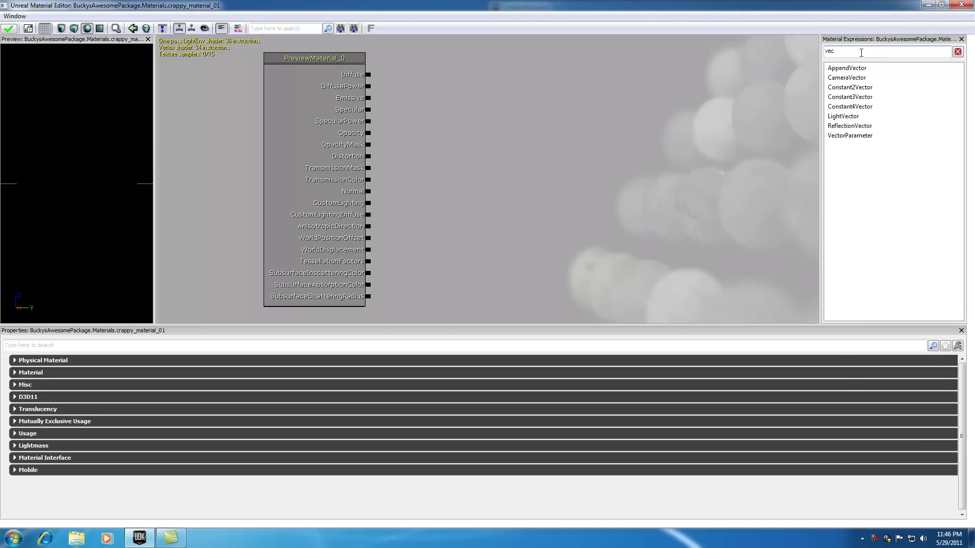
pyautogui.moveTo(850, 136); pyautogui.dragTo(562, 172)
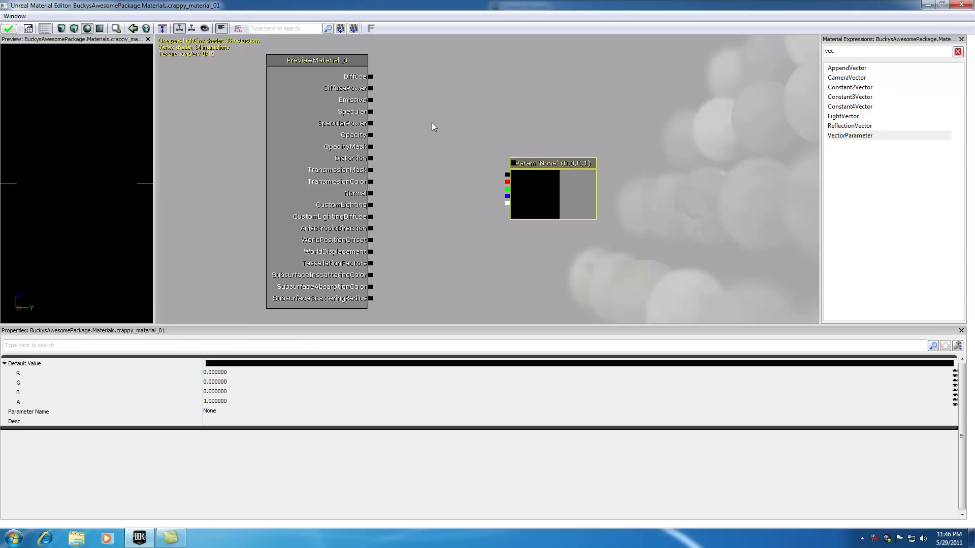
pyautogui.moveTo(433, 126); pyautogui.dragTo(513, 126)
pyautogui.moveTo(614, 166); pyautogui.dragTo(603, 165)
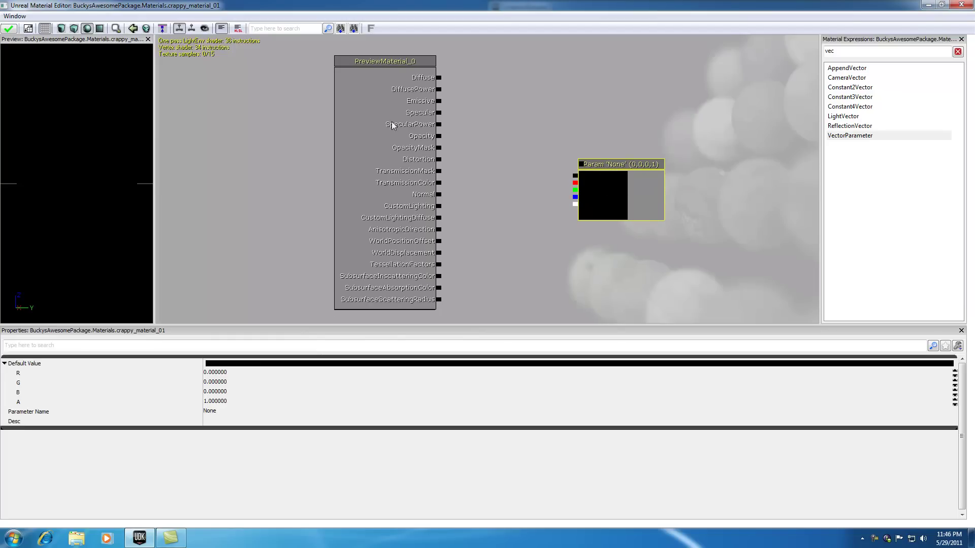
pyautogui.moveTo(618, 169); pyautogui.dragTo(598, 172)
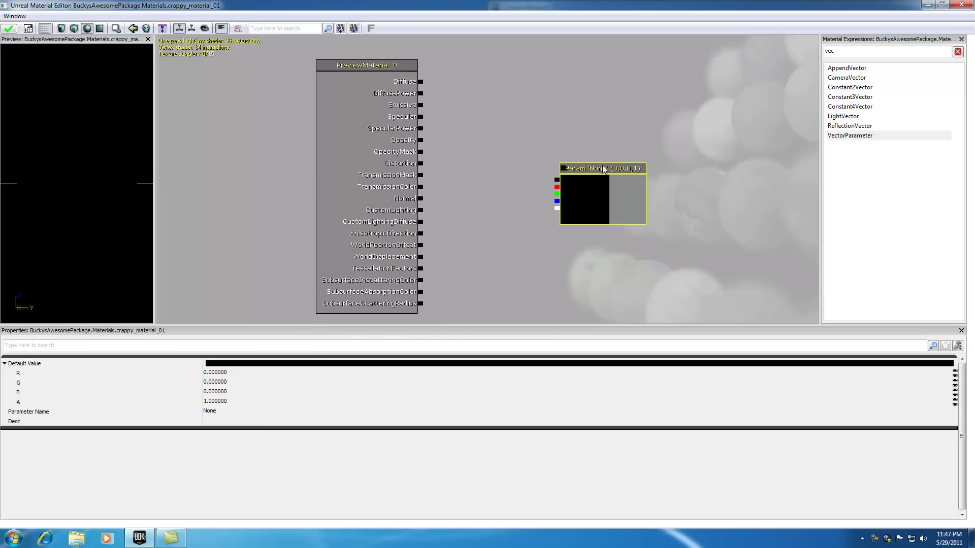
pyautogui.moveTo(599, 171); pyautogui.dragTo(549, 69)
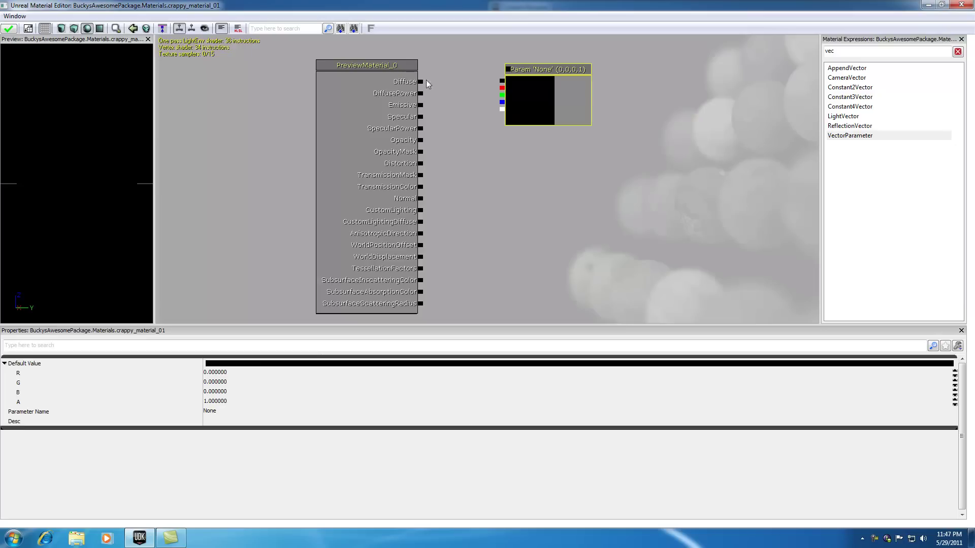
# Replace the vector parameter node with a newly placed VectorParameter node beside the Diffuse input
pyautogui.click(456, 69)
pyautogui.click(550, 72)
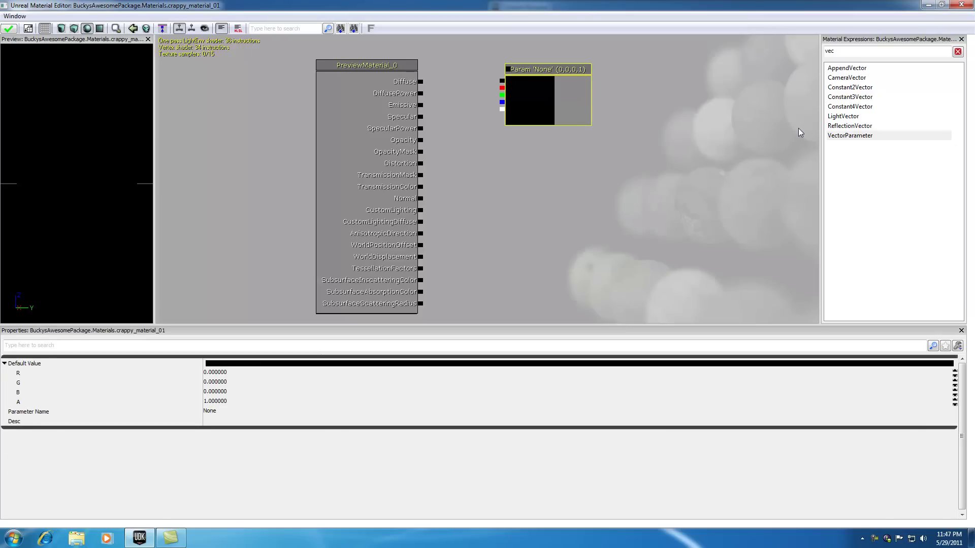
pyautogui.press('Delete')
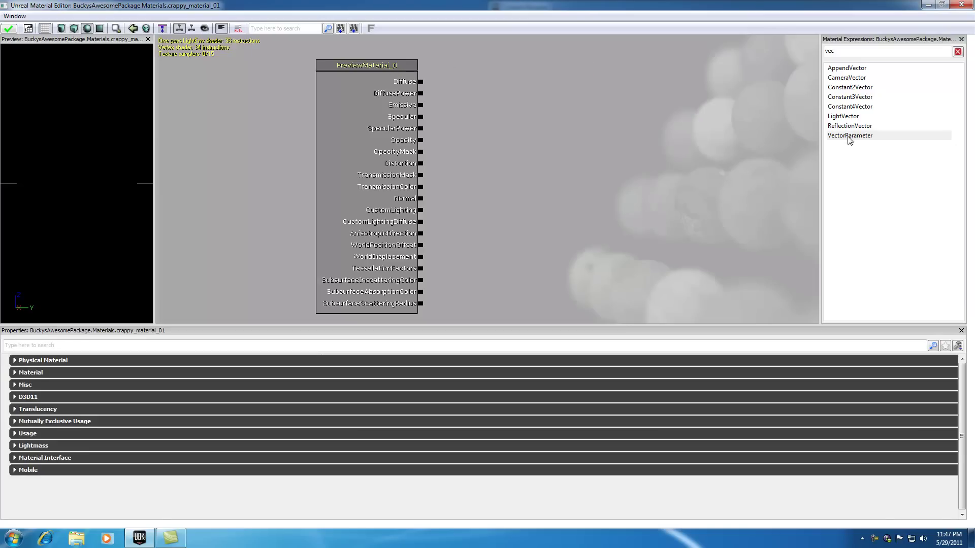
pyautogui.click(522, 90)
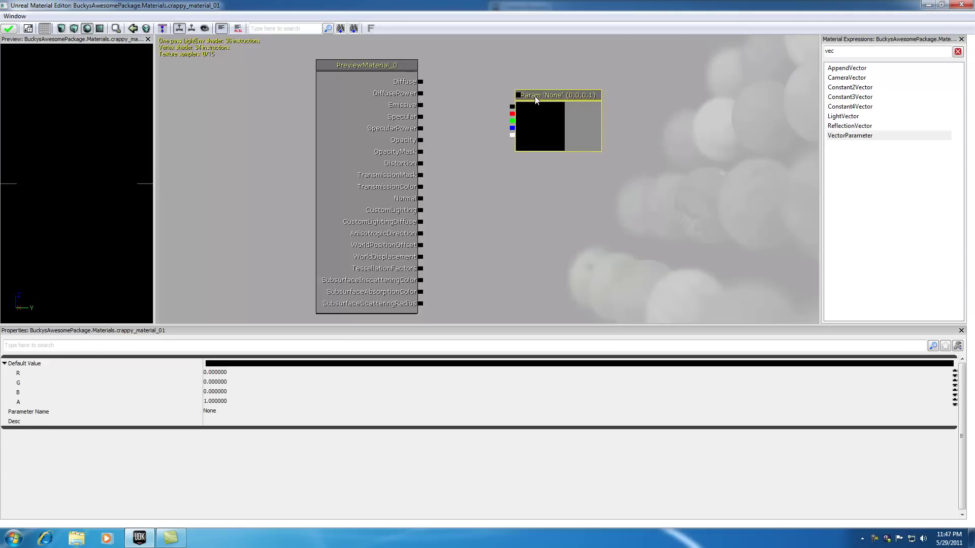
pyautogui.moveTo(535, 96); pyautogui.dragTo(516, 73)
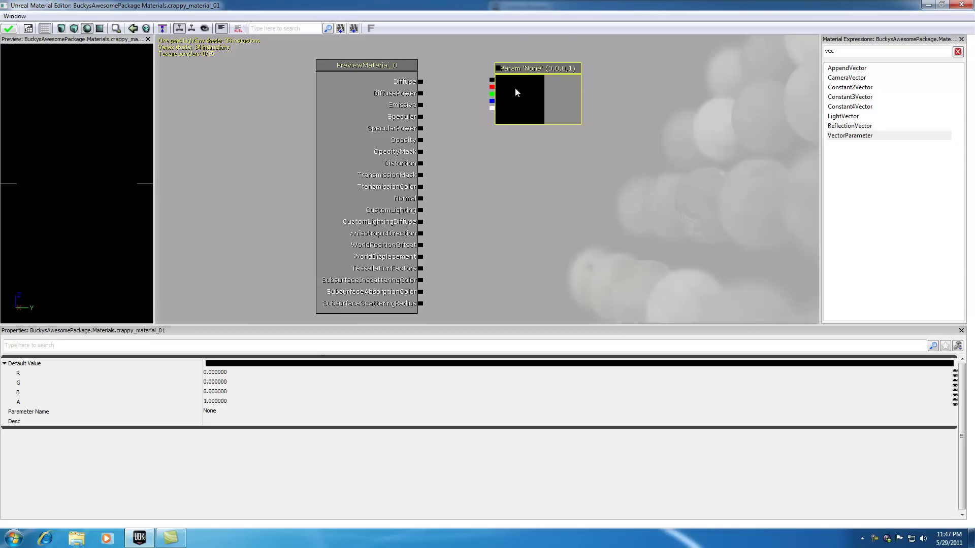
# Clear the expression filter and try out a Math Add node in the graph, deleting it again
pyautogui.doubleClick(833, 51)
pyautogui.press('BackSpace')
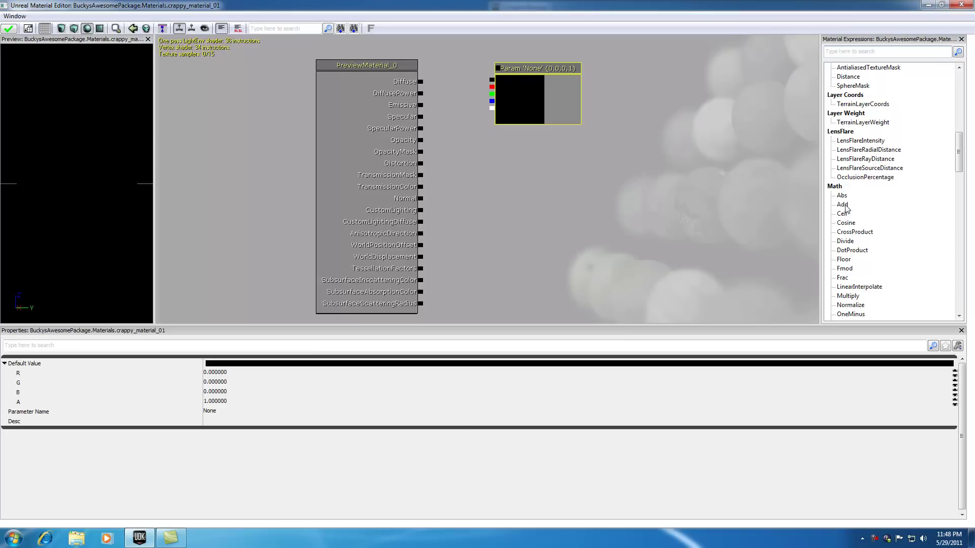
pyautogui.moveTo(842, 204); pyautogui.dragTo(554, 211)
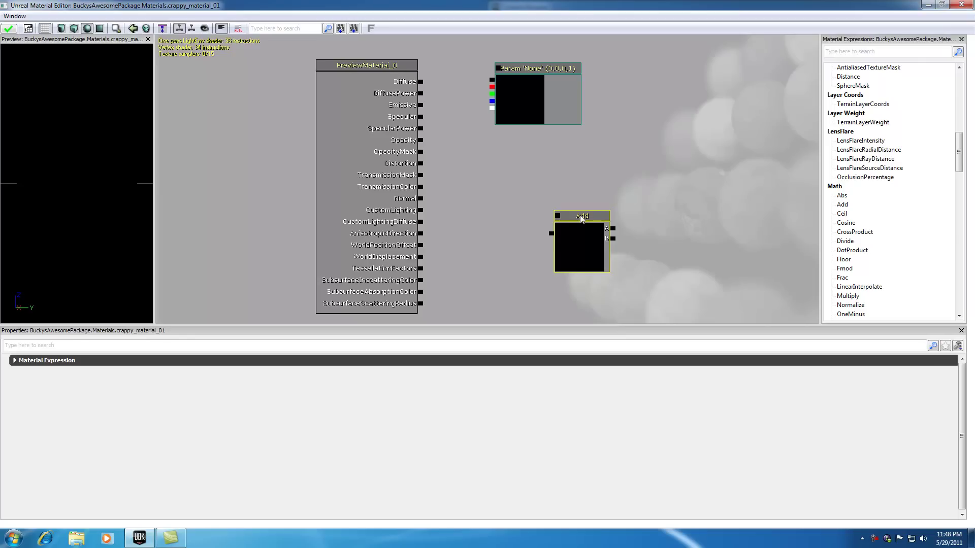
pyautogui.press('Delete')
# Select the vector parameter node and examine the R, G and B fields of its default value
pyautogui.click(531, 90)
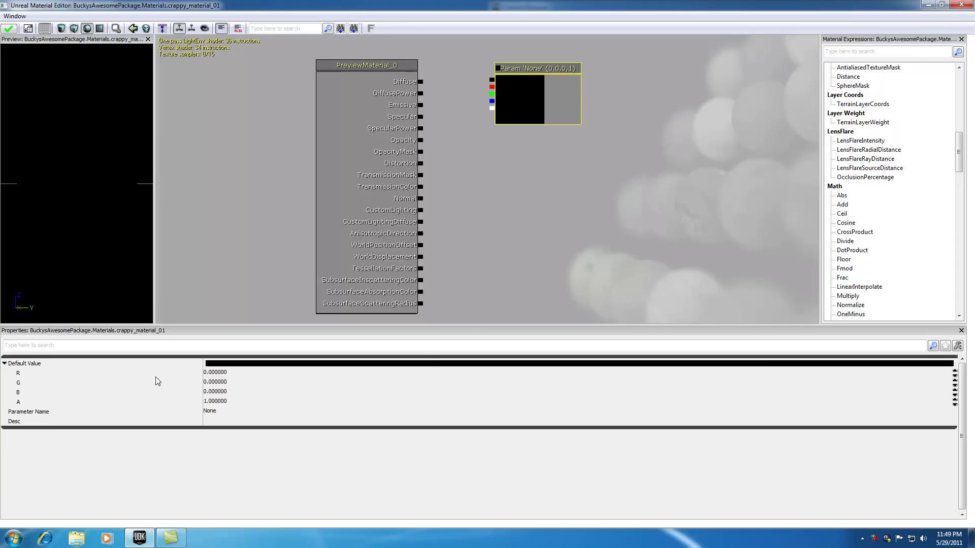
pyautogui.click(209, 373)
pyautogui.press('Down')
pyautogui.press('Down')
pyautogui.click(213, 373)
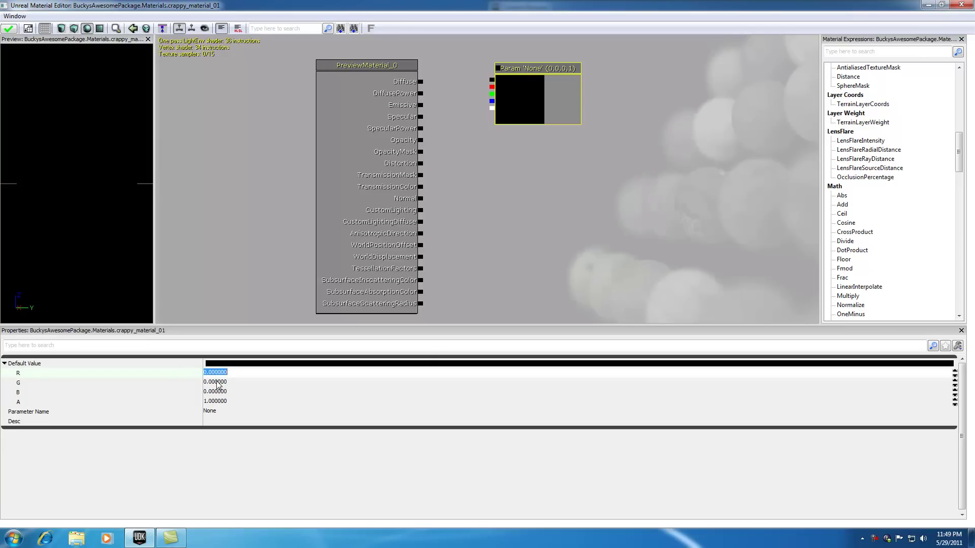
pyautogui.click(218, 381)
pyautogui.click(219, 391)
pyautogui.click(216, 373)
pyautogui.click(212, 382)
pyautogui.click(212, 392)
# Set the vector parameter's default value to R 0.75, G 0.5 and B 0.6
pyautogui.click(215, 373)
pyautogui.write('.75')
pyautogui.click(213, 382)
pyautogui.write('.5')
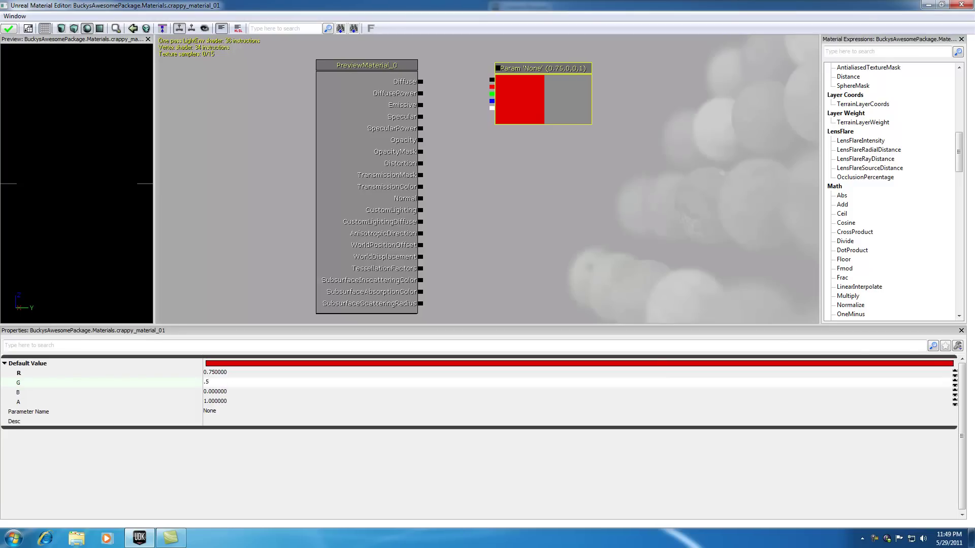
pyautogui.click(216, 391)
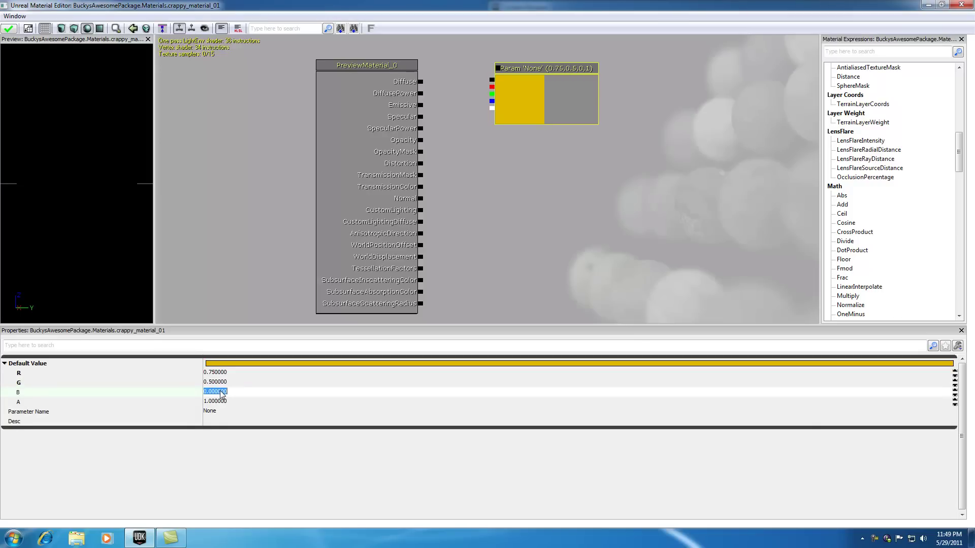
pyautogui.write('.6')
# Set the G channel of the vector parameter's default value to 0
pyautogui.click(228, 383)
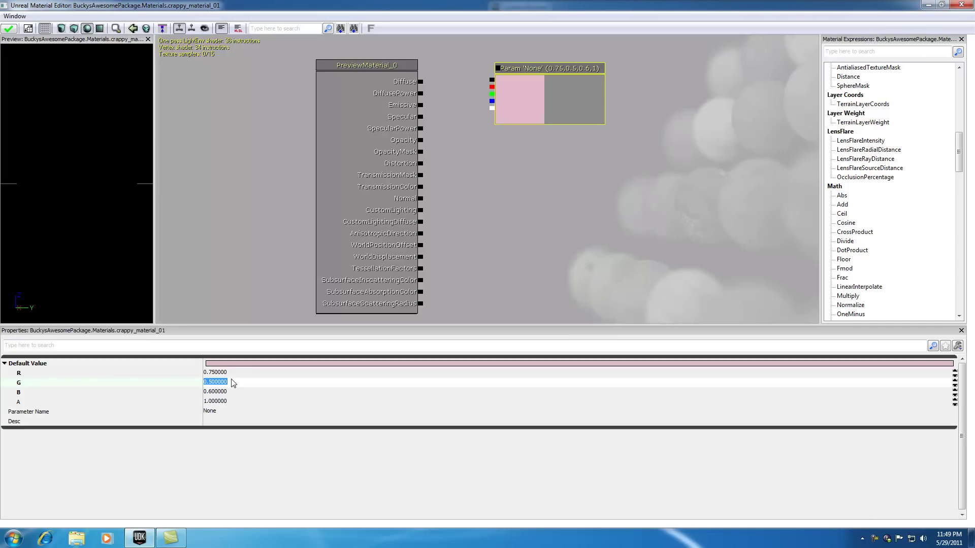
pyautogui.write('0')
pyautogui.click(226, 390)
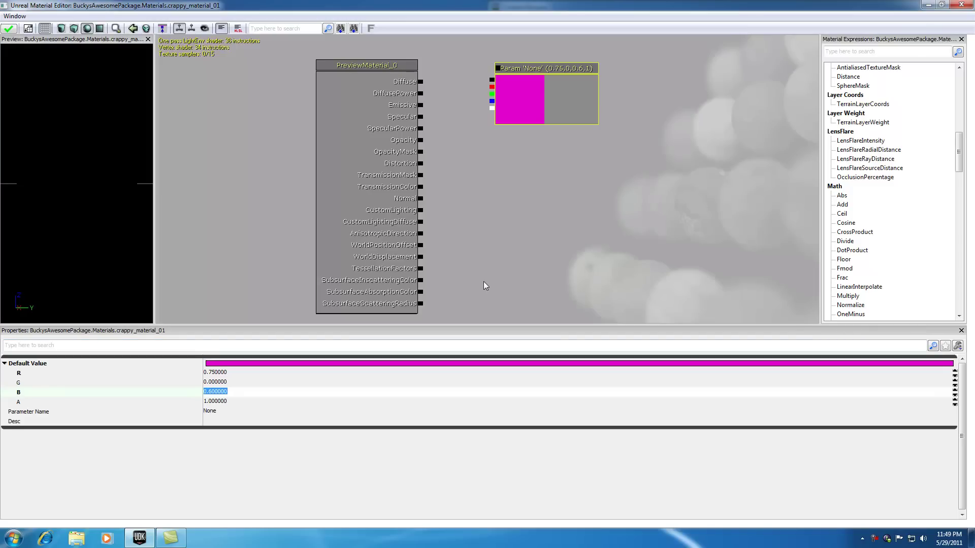
pyautogui.click(226, 382)
pyautogui.click(219, 373)
pyautogui.click(219, 381)
pyautogui.click(219, 392)
# Connect the vector parameter's black combined-colour output to the material's Diffuse input
pyautogui.click(492, 79)
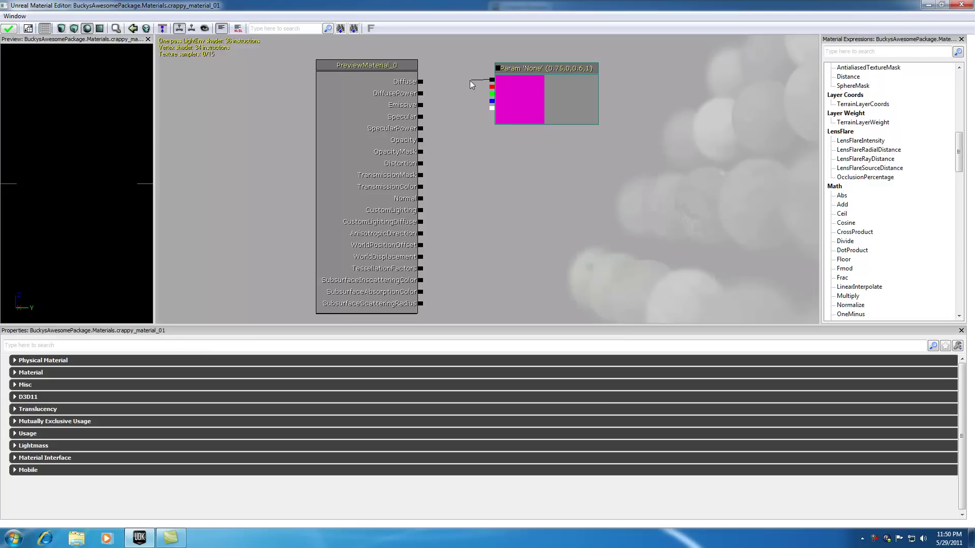
pyautogui.moveTo(434, 78); pyautogui.dragTo(421, 81)
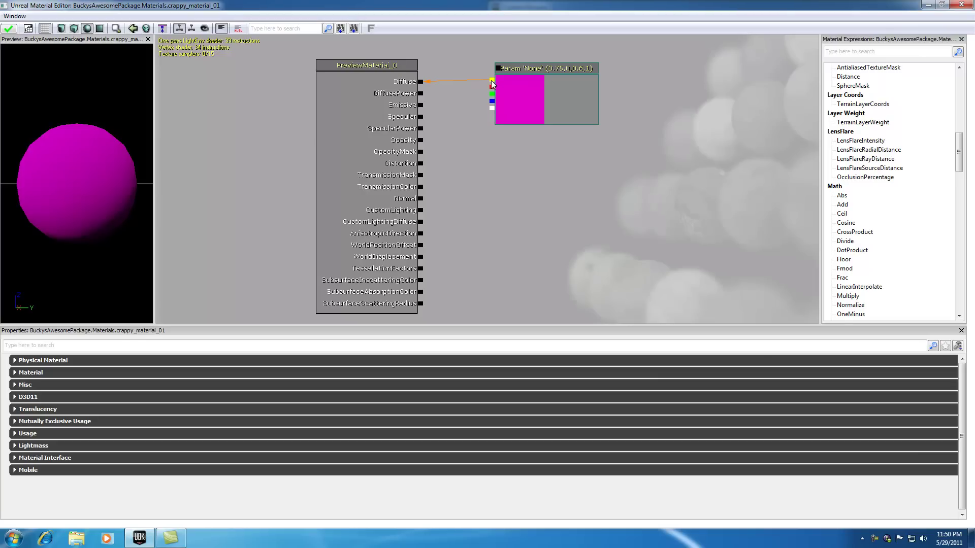
# Set the R channel of the vector parameter's default value to 25
pyautogui.click(519, 68)
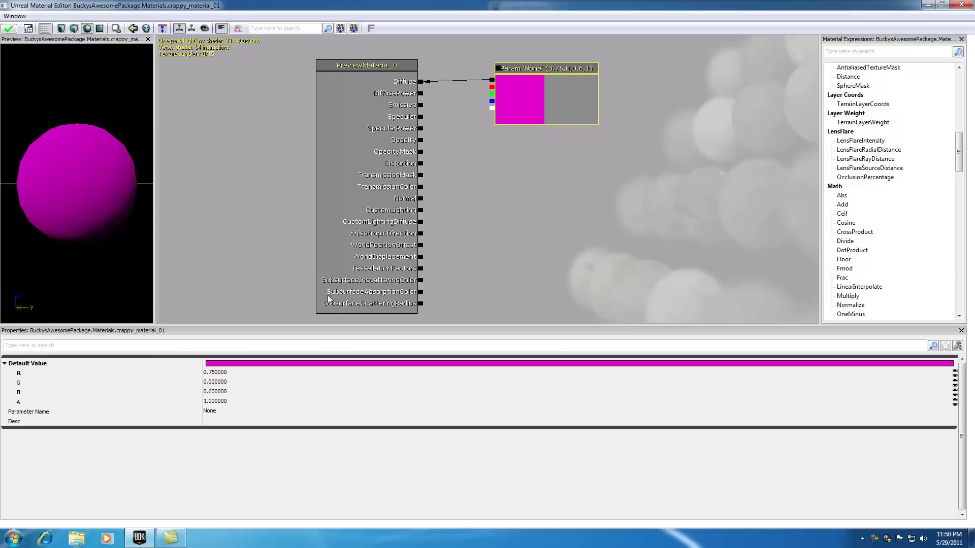
pyautogui.click(222, 375)
pyautogui.click(220, 382)
pyautogui.click(218, 392)
pyautogui.click(235, 374)
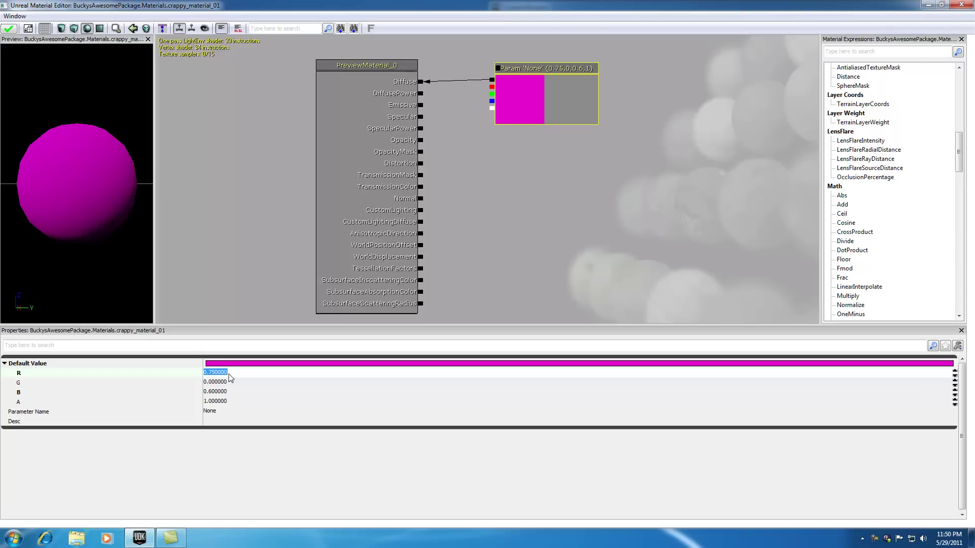
pyautogui.write('25')
pyautogui.press('Tab')
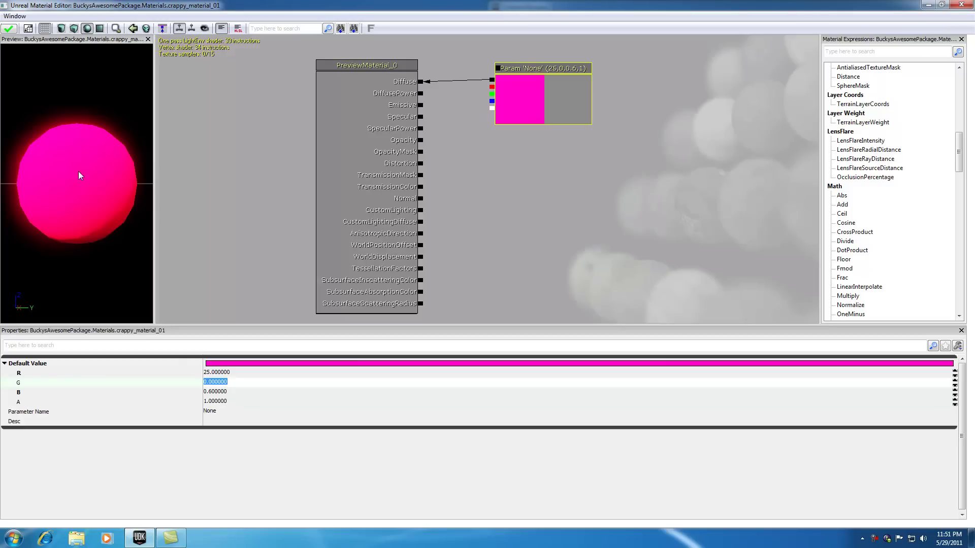
pyautogui.click(217, 373)
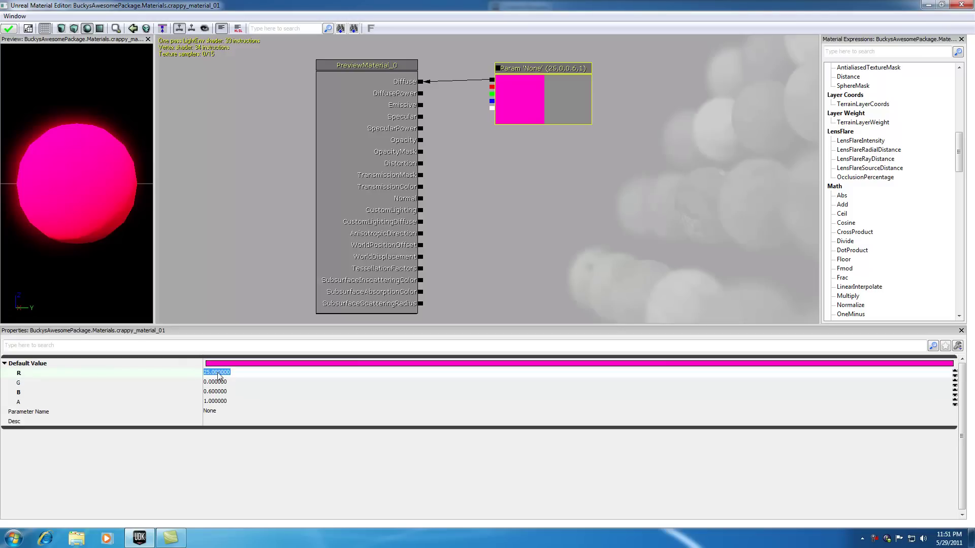
pyautogui.click(217, 381)
pyautogui.click(213, 373)
# Place an Add node below the vector parameter in the graph and delete it
pyautogui.click(531, 68)
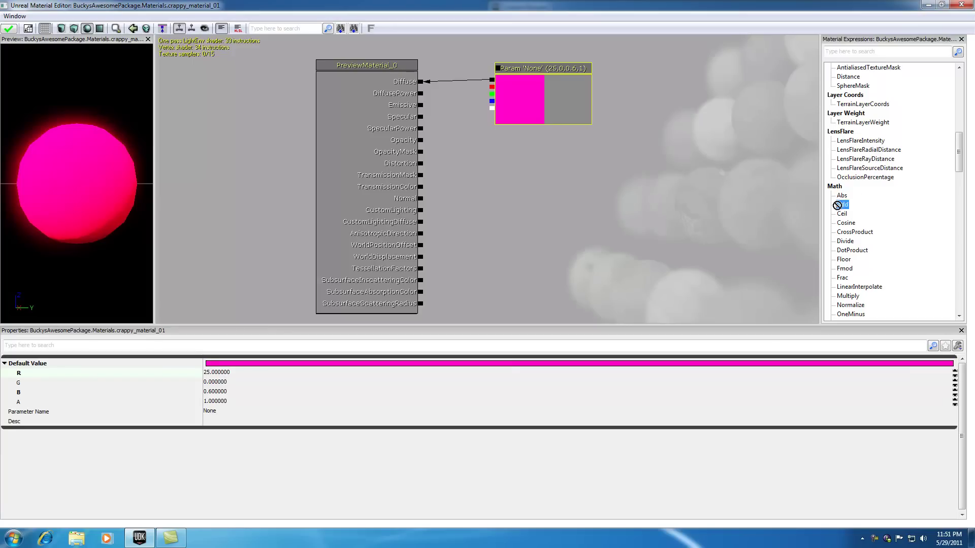
pyautogui.click(550, 204)
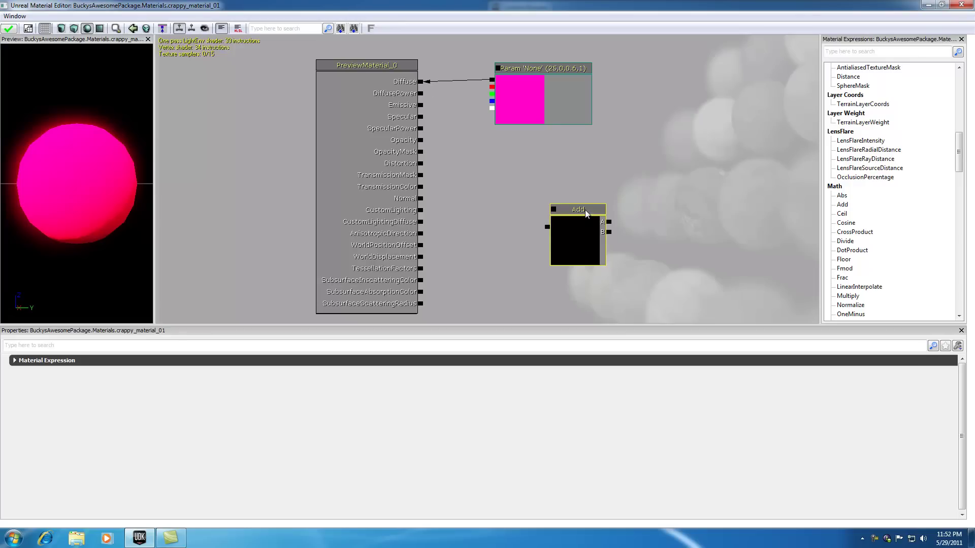
pyautogui.press('Delete')
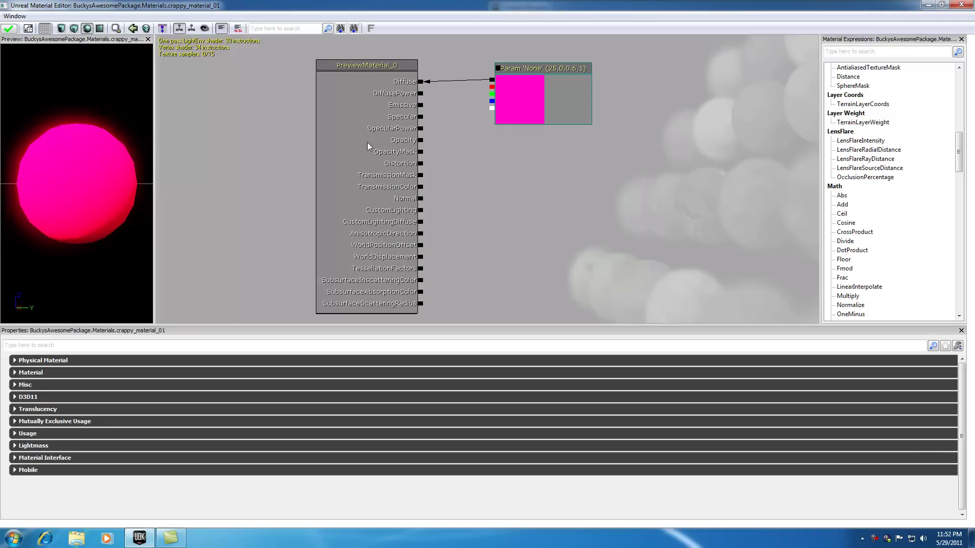
# Break the link between the vector parameter and Diffuse and reconnect the same output to Diffuse
pyautogui.click(10, 32)
pyautogui.keyDown('alt'); pyautogui.click(492, 81); pyautogui.keyUp('alt')
pyautogui.click(513, 70)
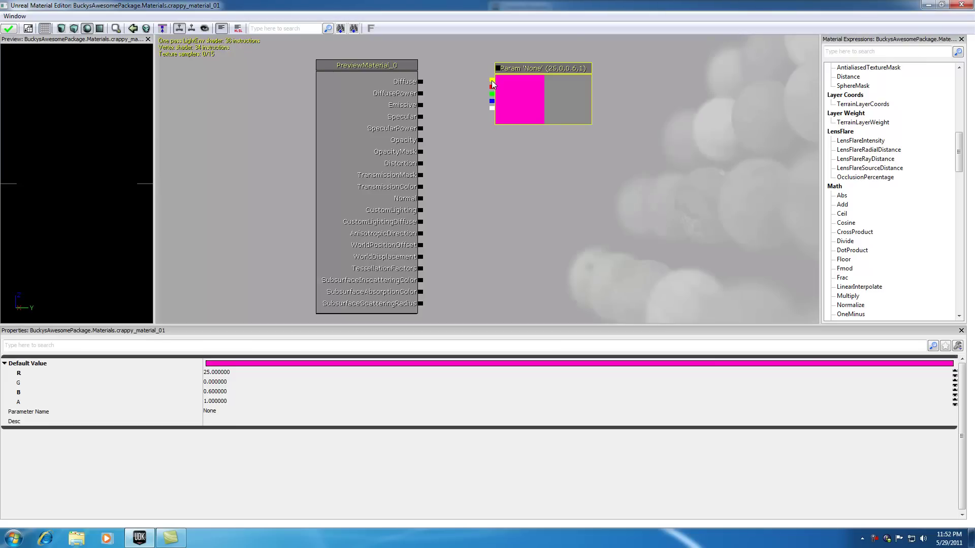
pyautogui.moveTo(492, 80); pyautogui.dragTo(421, 81)
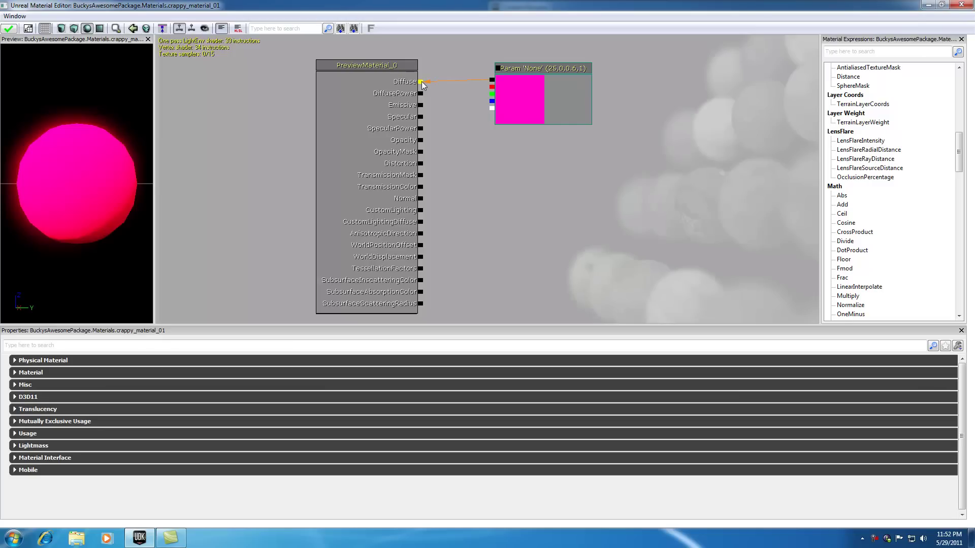
# Apply the changes to the original material and close the Material Editor
pyautogui.click(8, 29)
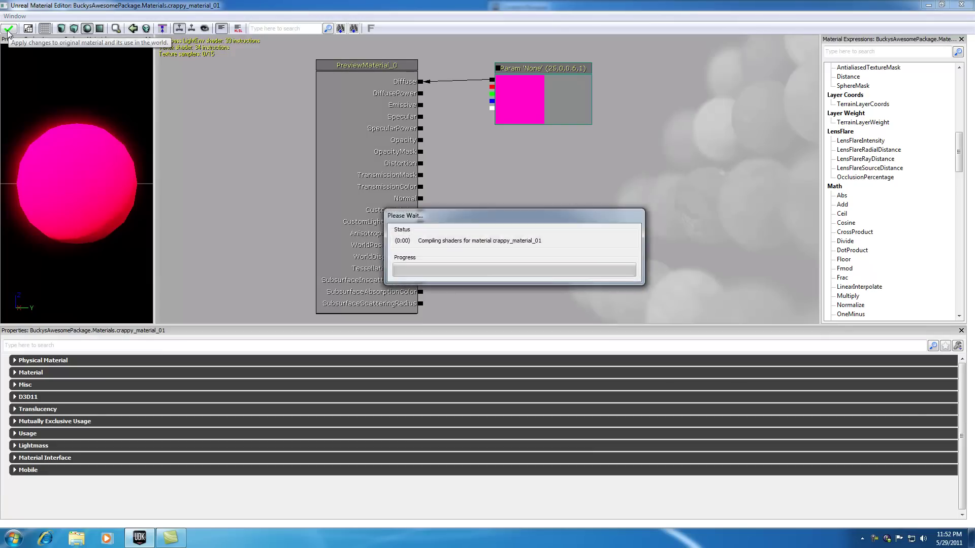
pyautogui.click(961, 4)
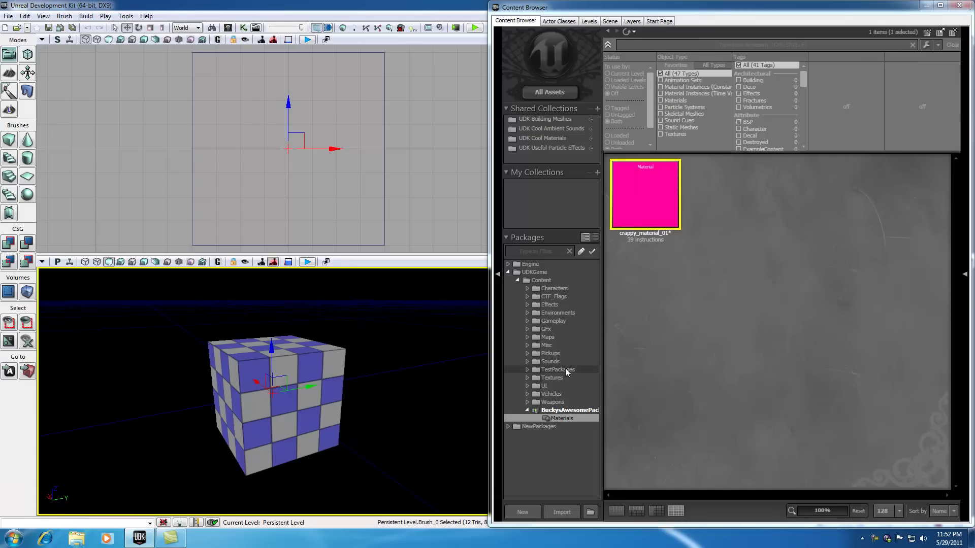
# Save the BuckysAwesomePackage package from the Content Browser
pyautogui.click(565, 412)
pyautogui.rightClick(565, 413)
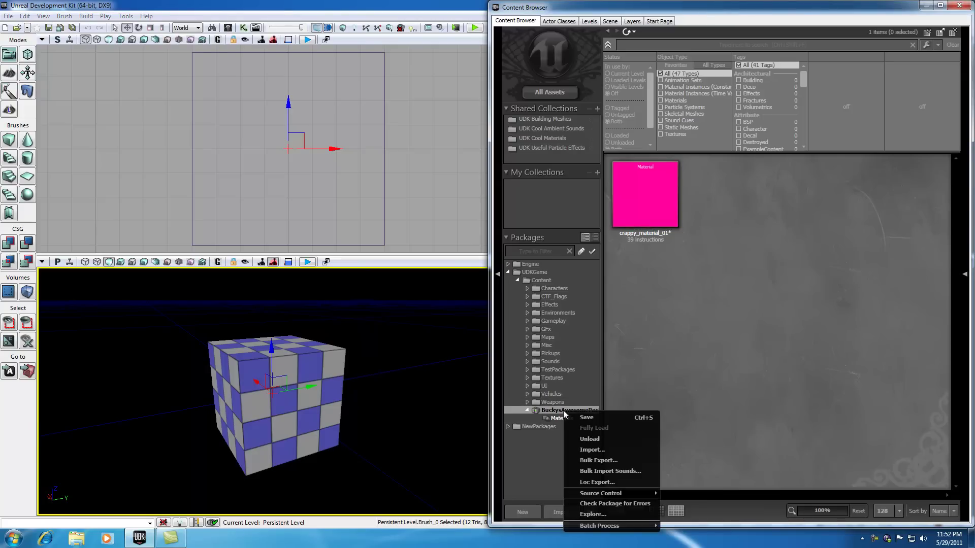
pyautogui.click(585, 417)
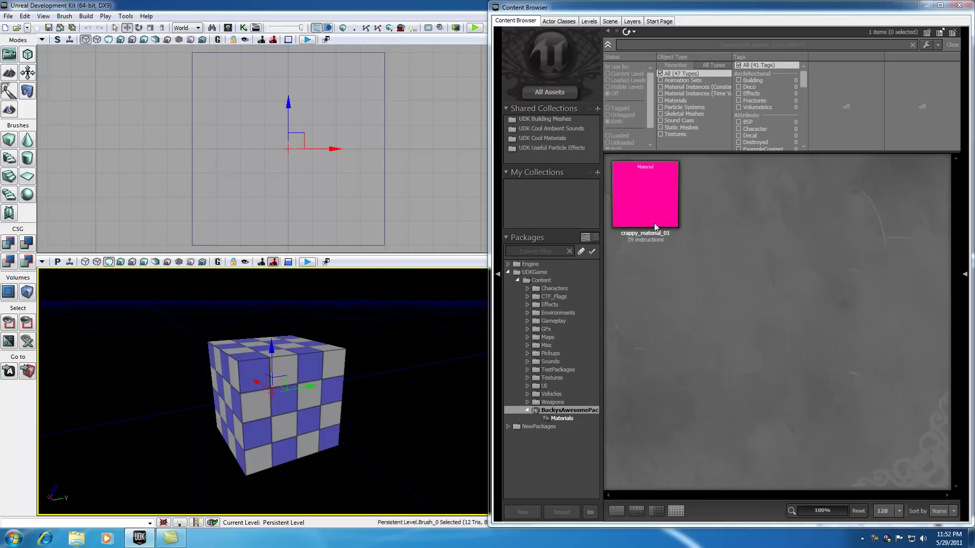
# Apply crappy_material_01 to the front face of the checkered cube in the perspective view
pyautogui.click(635, 194)
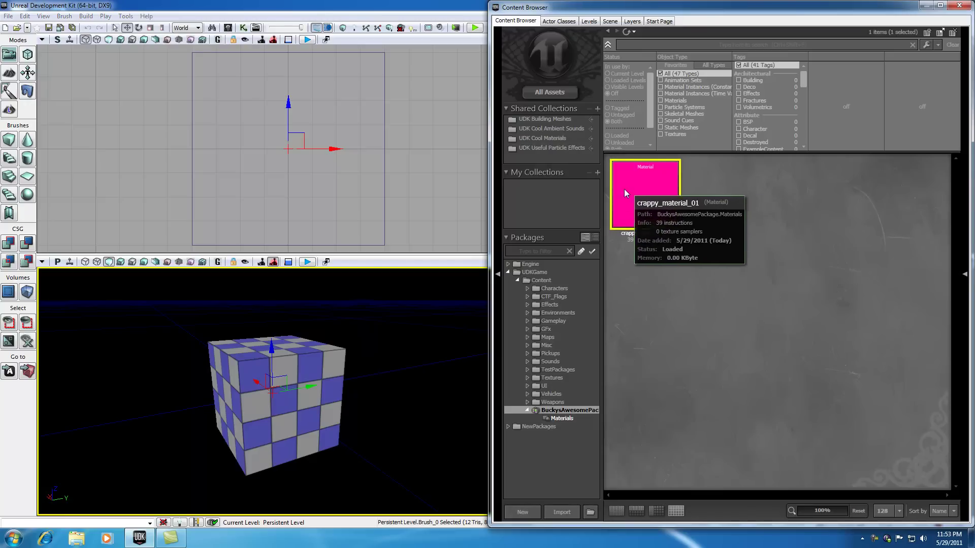
pyautogui.moveTo(651, 196); pyautogui.dragTo(294, 417)
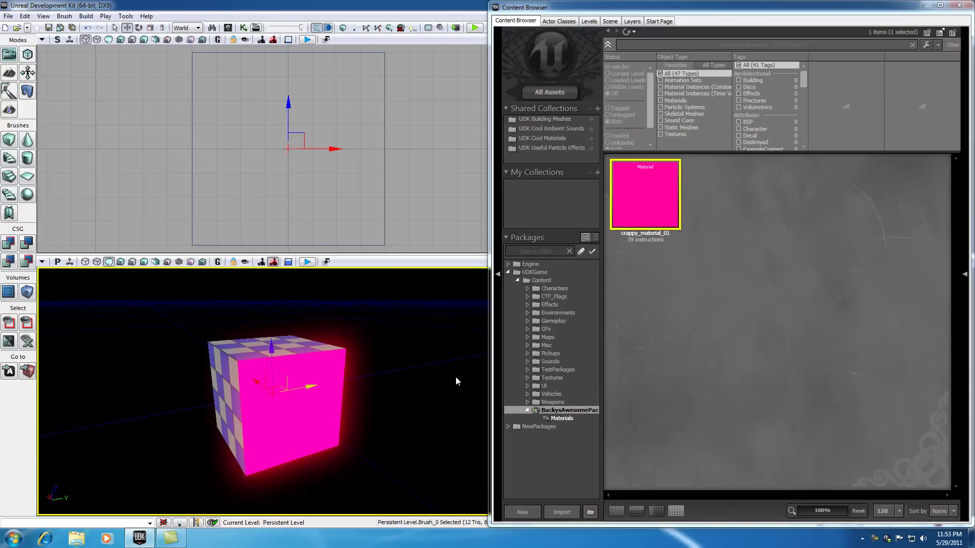
pyautogui.click(113, 262)
pyautogui.click(112, 262)
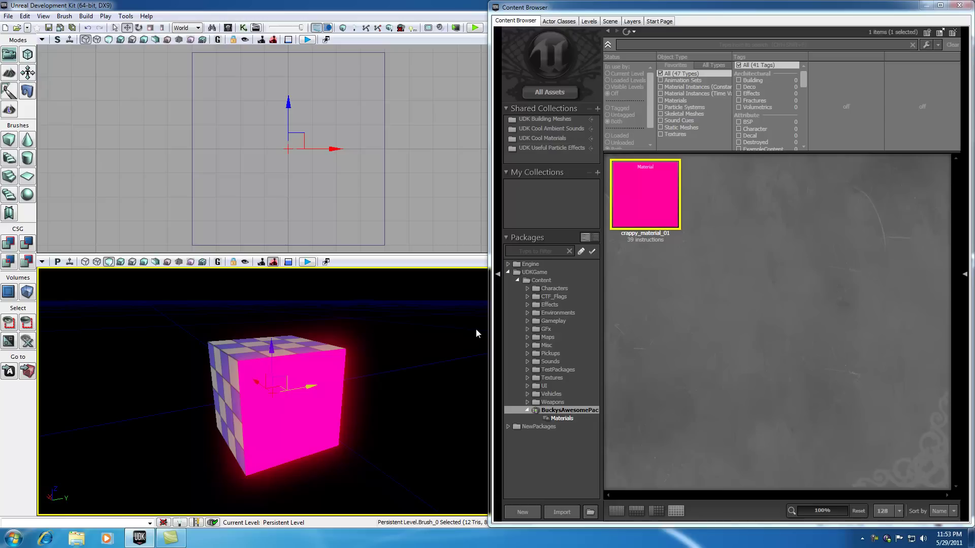